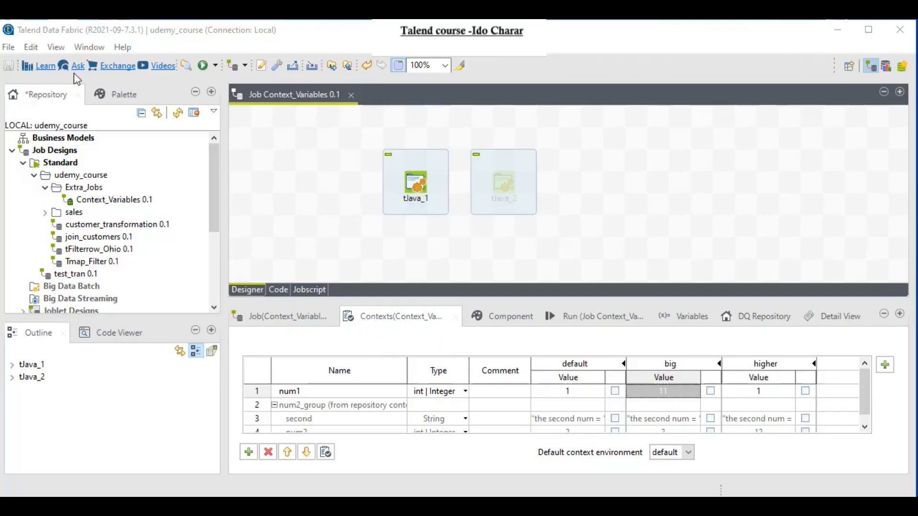
# Step: Browse the list of available views and close it without opening one
pyautogui.click(87, 47)
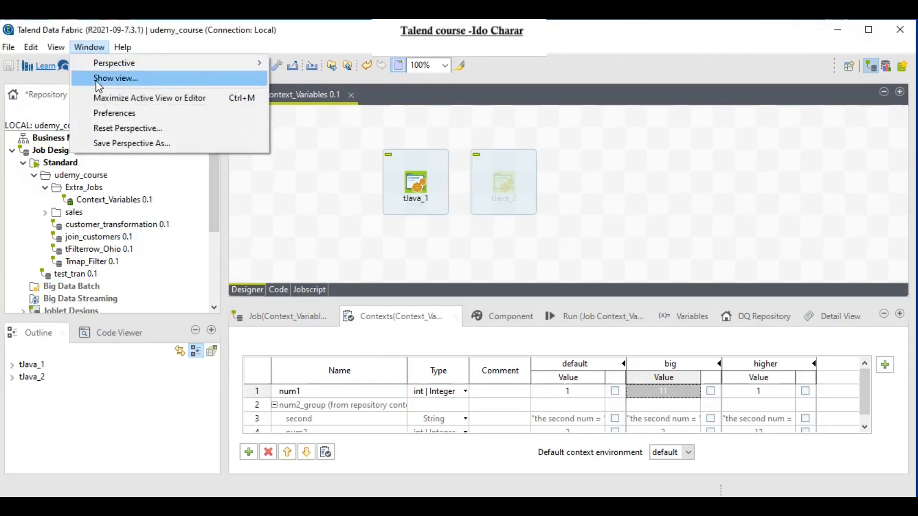
pyautogui.click(97, 80)
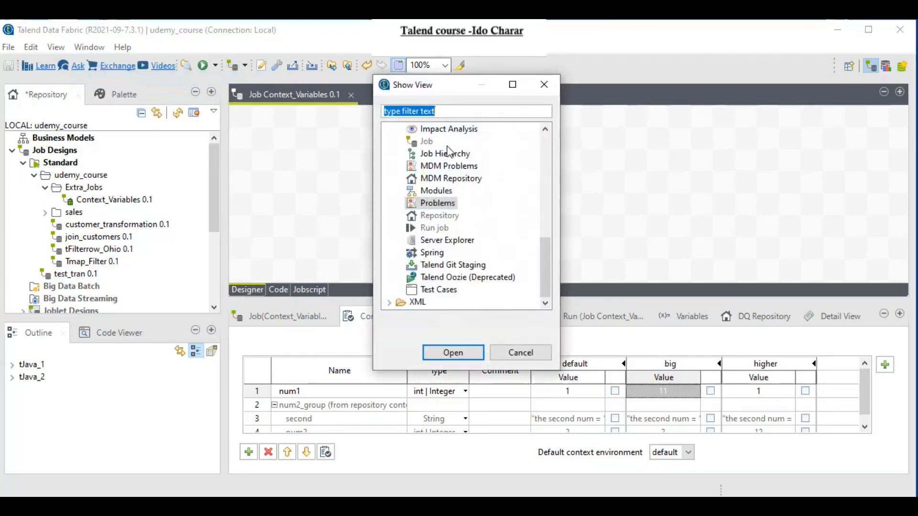
pyautogui.click(541, 86)
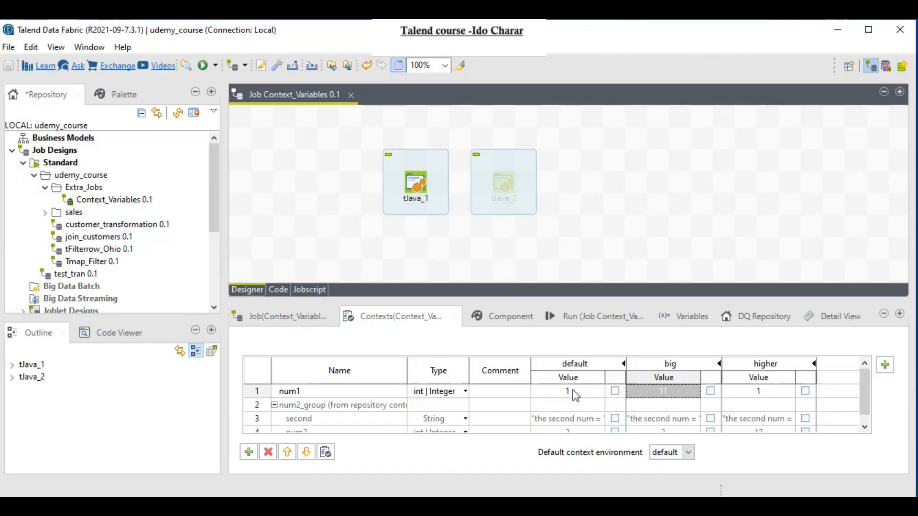
# Step: Comment out tJava_1's context.num1 = 15 line by adding /* before it
pyautogui.doubleClick(419, 186)
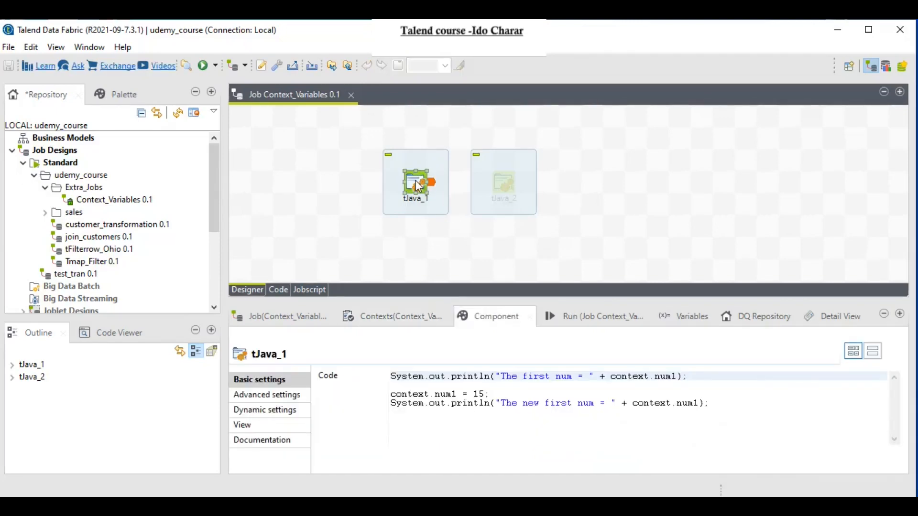
pyautogui.click(394, 395)
pyautogui.write('/*')
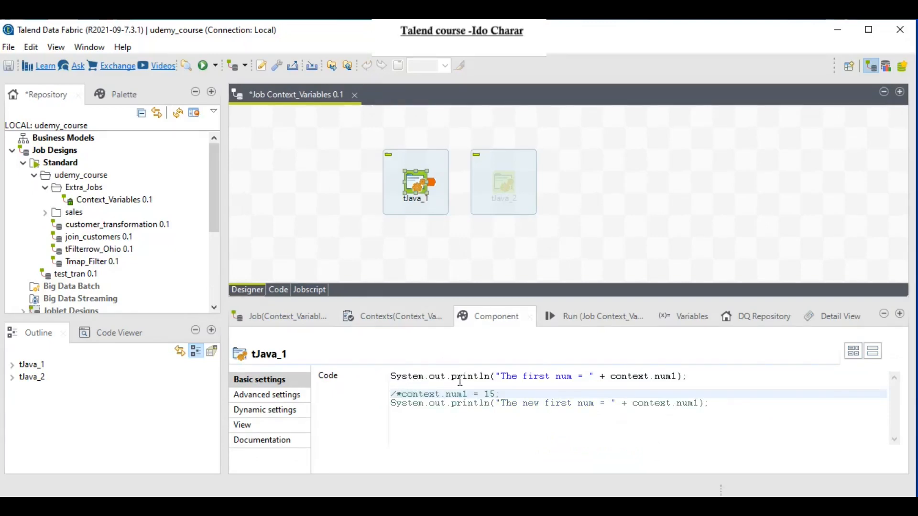
# Step: Replace num1 in the first println with context.num1 from code completion, then show the Run view
pyautogui.click(615, 377)
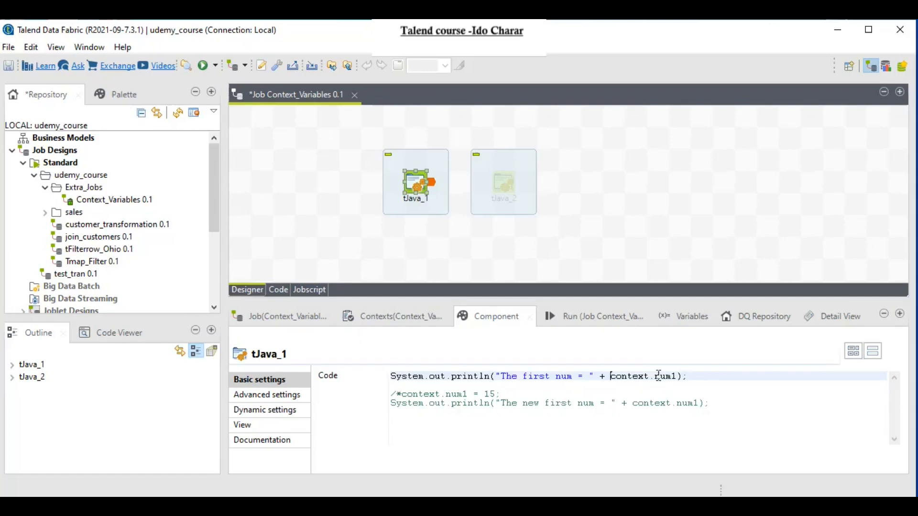
pyautogui.moveTo(654, 377); pyautogui.dragTo(678, 377)
pyautogui.press('Delete')
pyautogui.hotkey('ctrl', 'space')
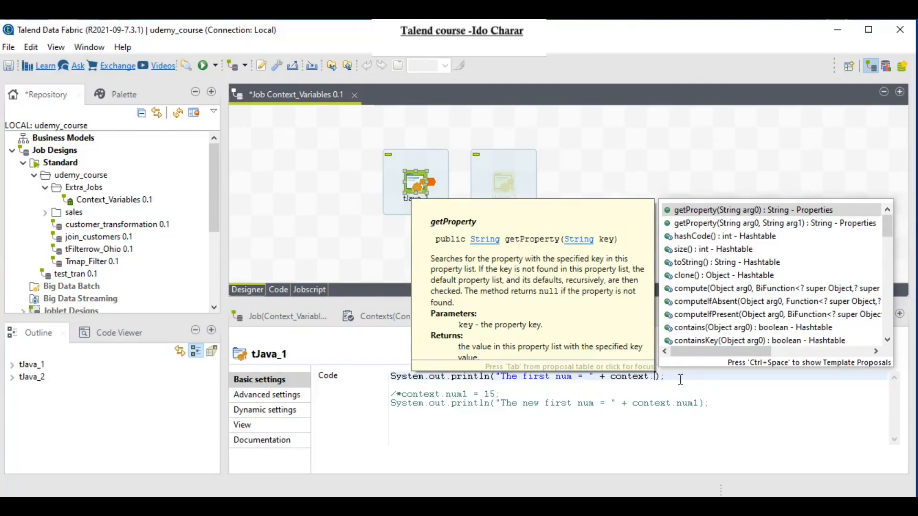
pyautogui.write('nu')
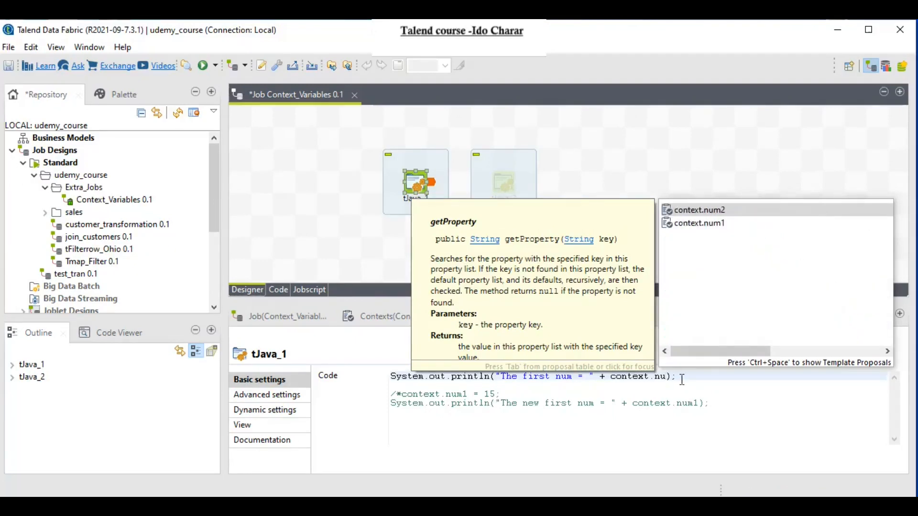
pyautogui.doubleClick(695, 229)
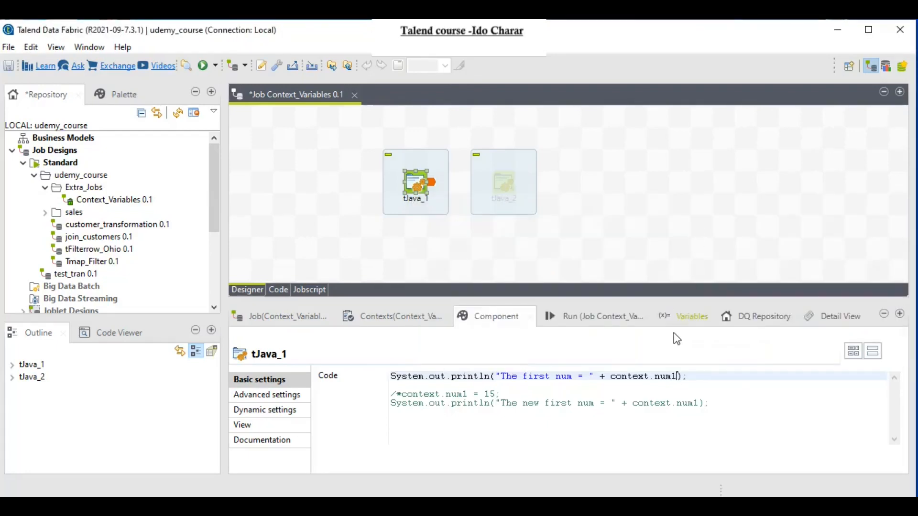
pyautogui.click(549, 319)
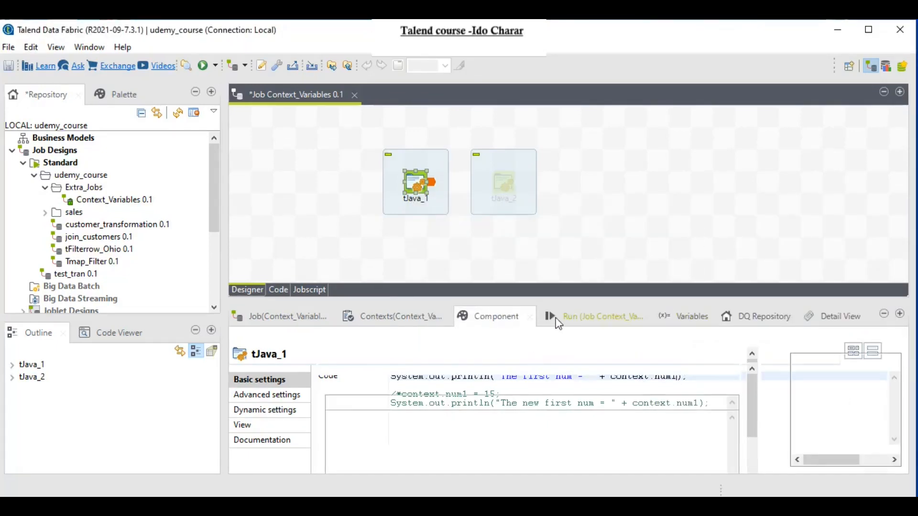
# Step: Run the job under the default context, check 'The first num = 1', and reopen tJava_1's code
pyautogui.click(352, 394)
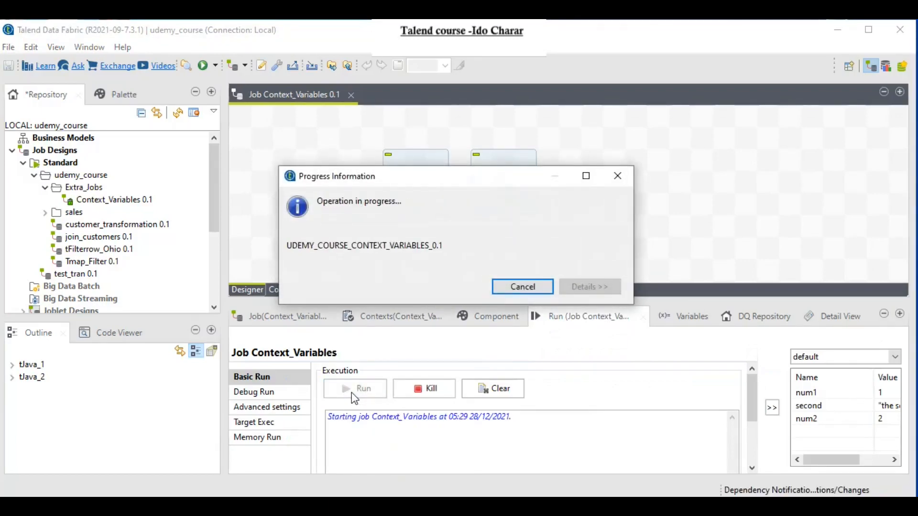
pyautogui.moveTo(328, 448); pyautogui.dragTo(391, 448)
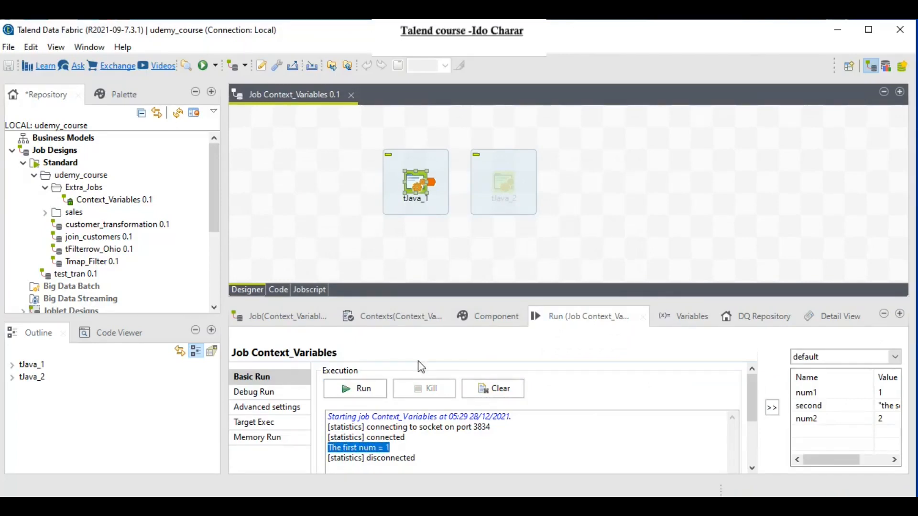
pyautogui.doubleClick(417, 181)
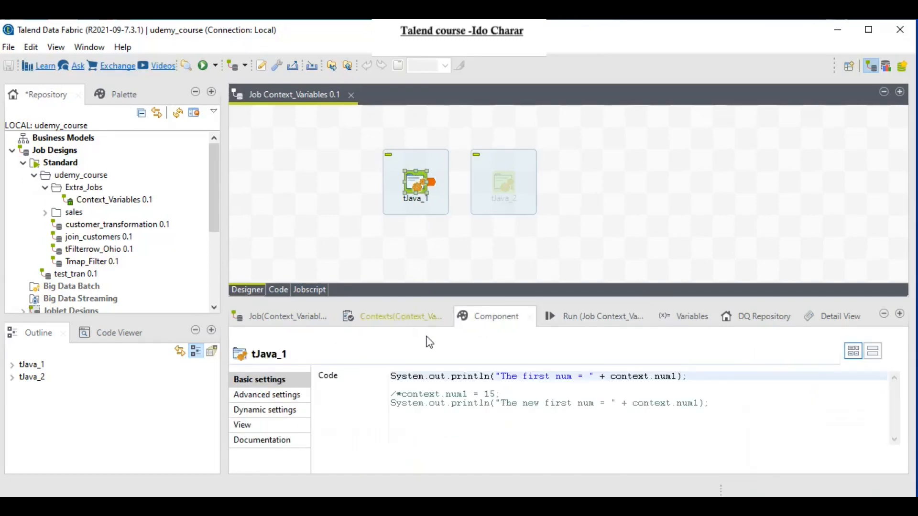
# Step: Uncomment context.num1 = 15, rerun to get 'The new first num = 15', then show the Contexts table
pyautogui.click(403, 396)
pyautogui.press('BackSpace')
pyautogui.press('BackSpace')
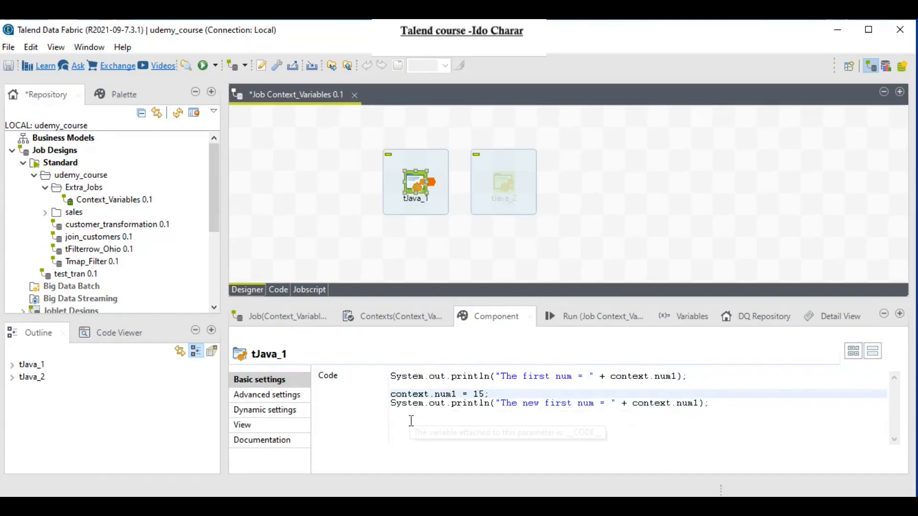
pyautogui.click(581, 315)
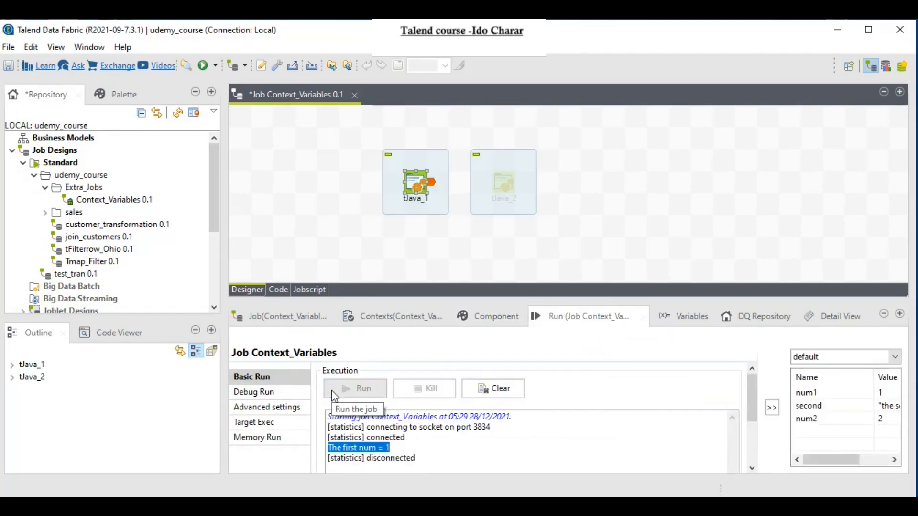
pyautogui.click(331, 390)
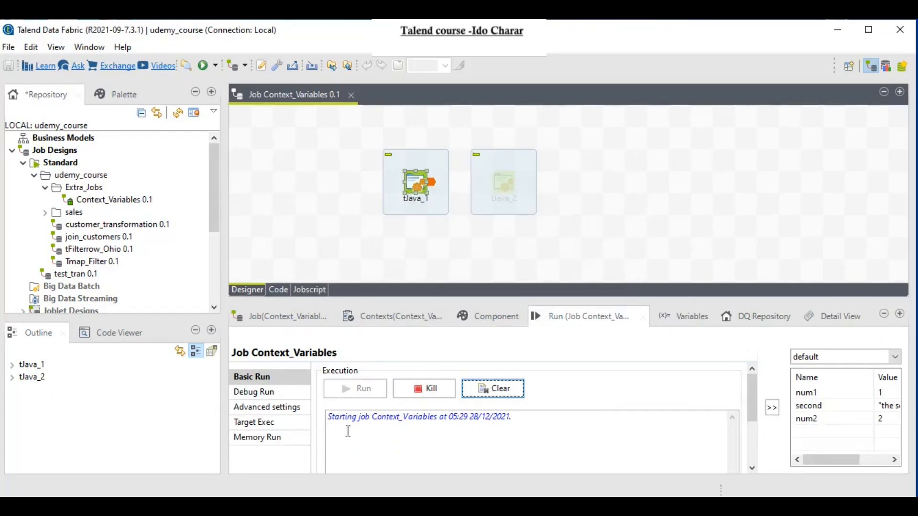
pyautogui.moveTo(329, 448); pyautogui.dragTo(392, 448)
pyautogui.moveTo(329, 458); pyautogui.dragTo(417, 458)
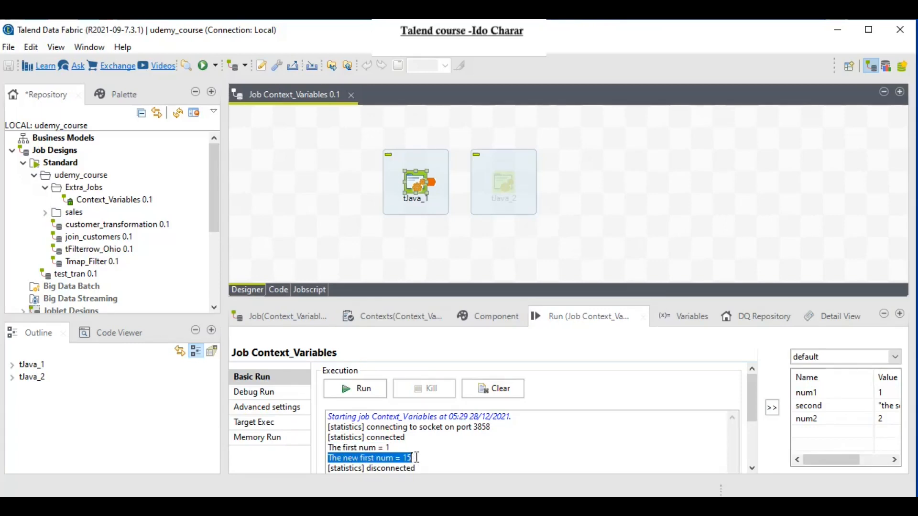
pyautogui.click(401, 321)
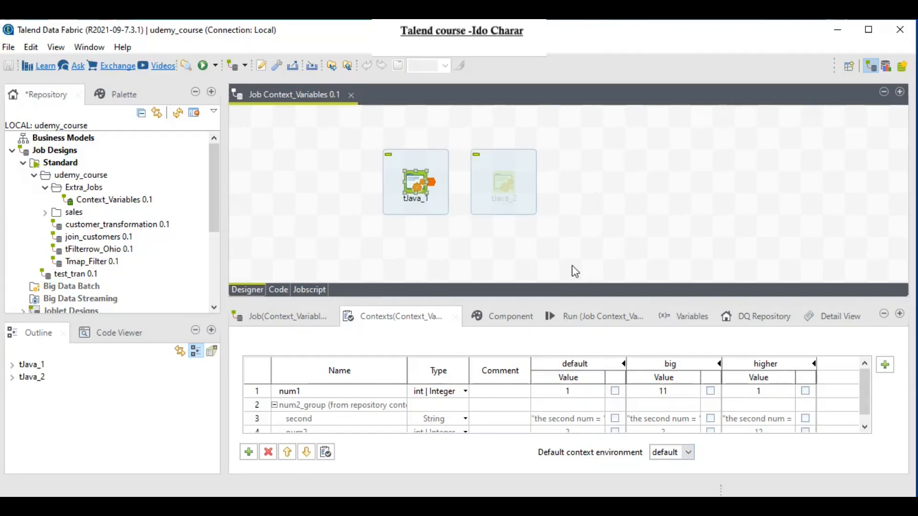
pyautogui.click(885, 366)
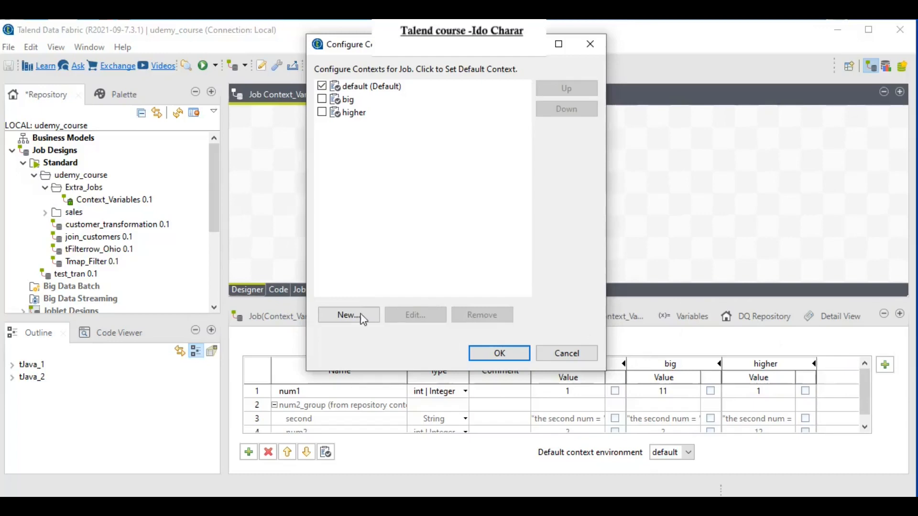
pyautogui.click(362, 317)
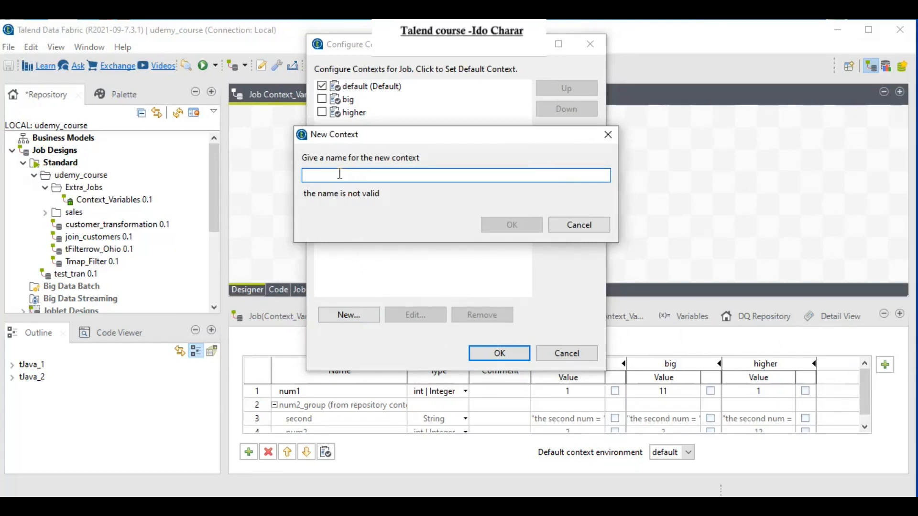
pyautogui.click(567, 225)
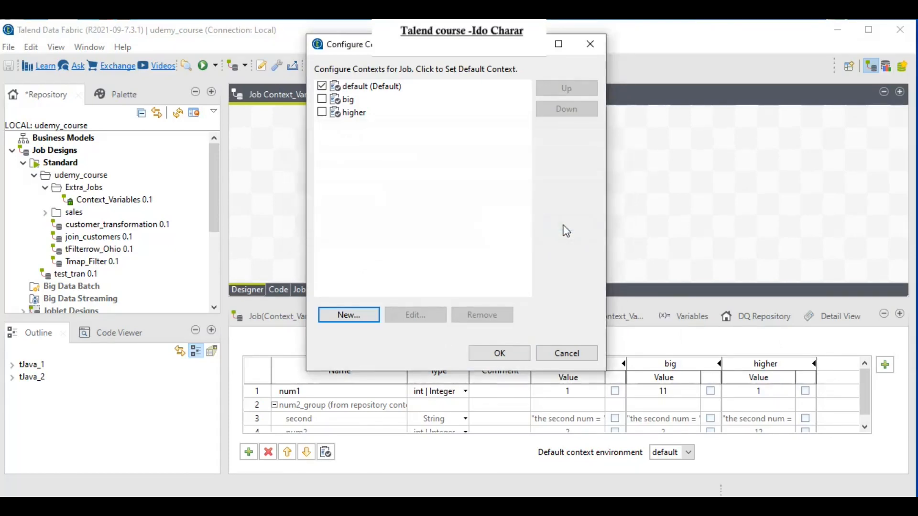
pyautogui.click(565, 358)
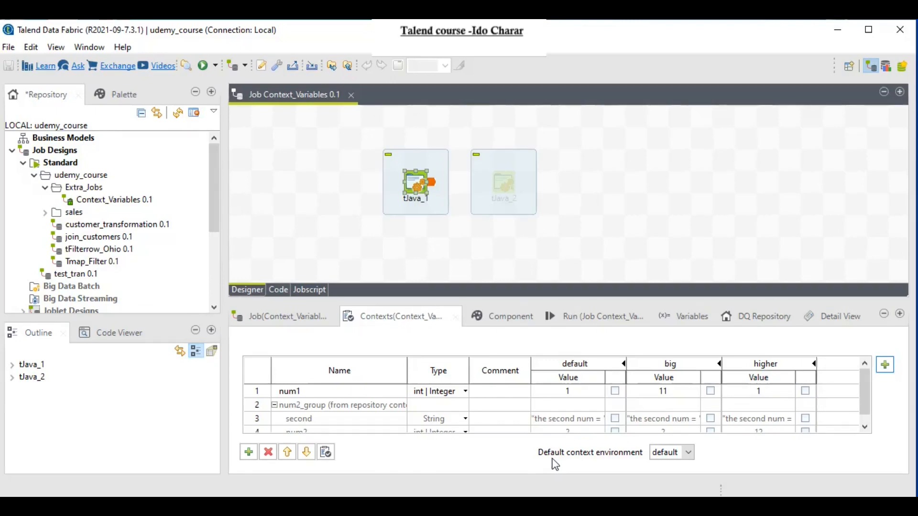
# Step: Keep default as the environment context and run the job with the big context selected
pyautogui.click(688, 454)
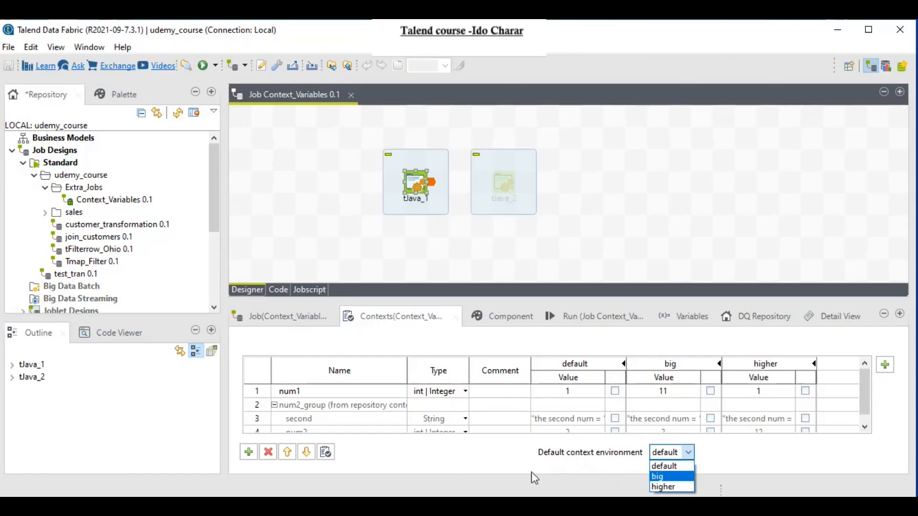
pyautogui.click(581, 314)
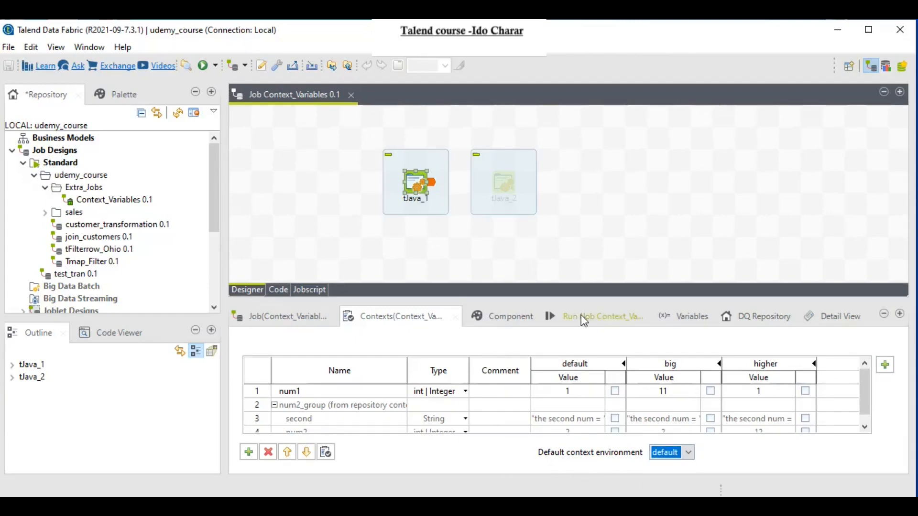
pyautogui.click(581, 315)
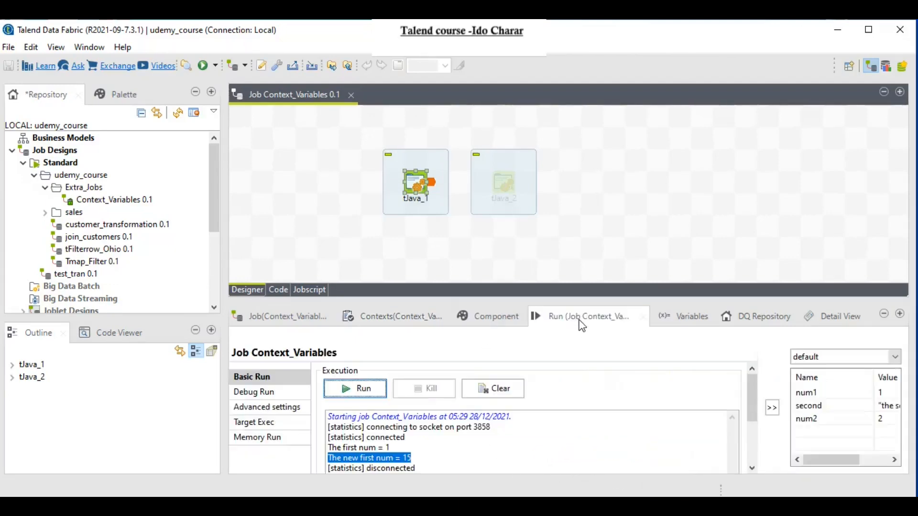
pyautogui.click(893, 363)
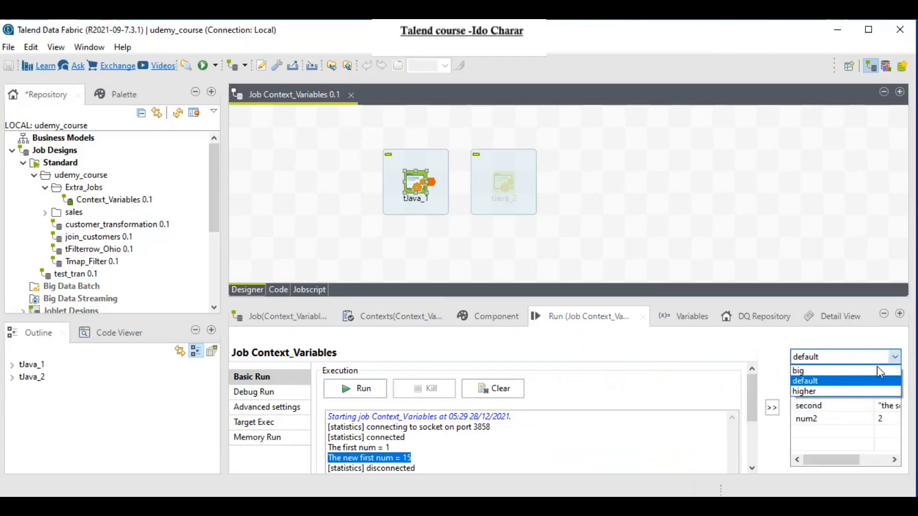
pyautogui.click(820, 373)
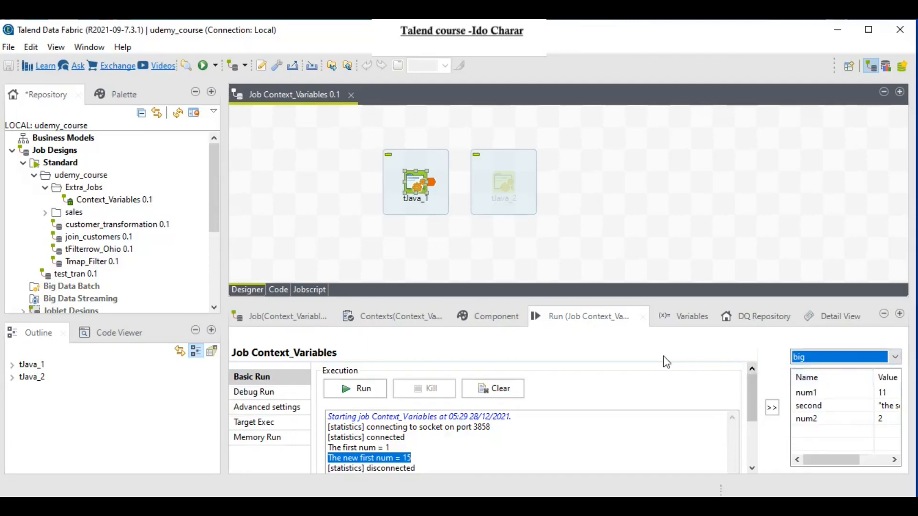
pyautogui.click(367, 391)
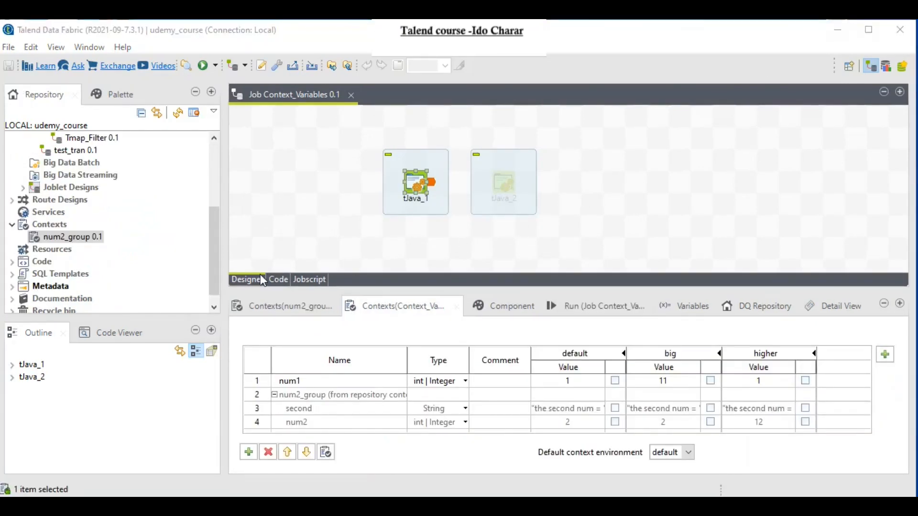
# Step: Scroll the Repository to Contexts and open num2_group 0.1 in the context group wizard
pyautogui.moveTo(215, 248); pyautogui.dragTo(219, 176)
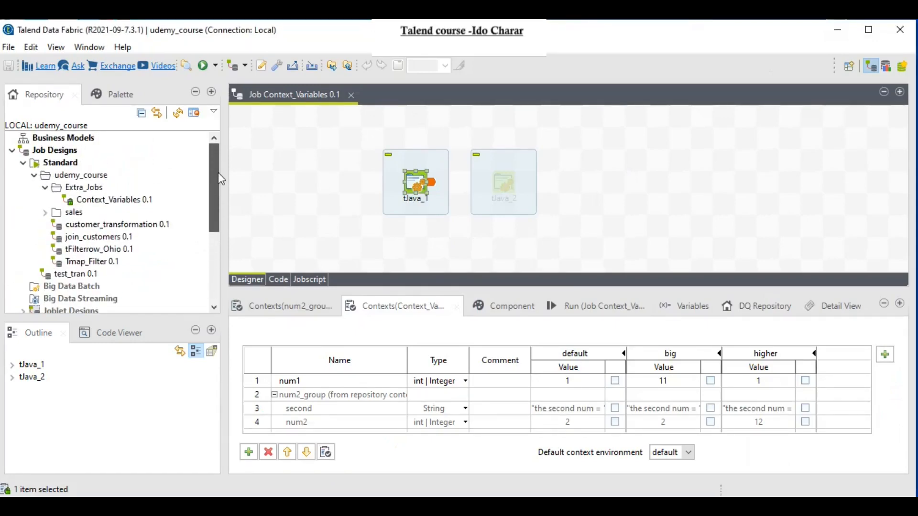
pyautogui.moveTo(211, 185); pyautogui.dragTo(214, 258)
pyautogui.rightClick(48, 212)
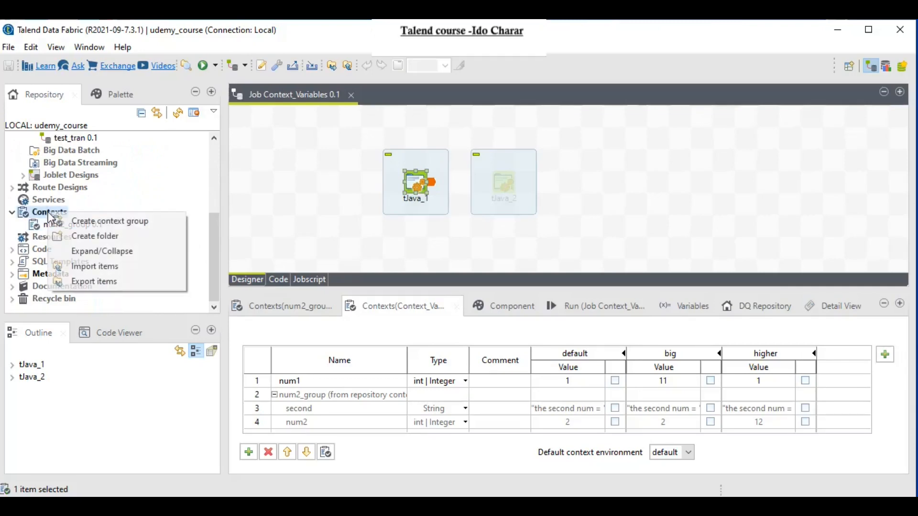
pyautogui.doubleClick(71, 224)
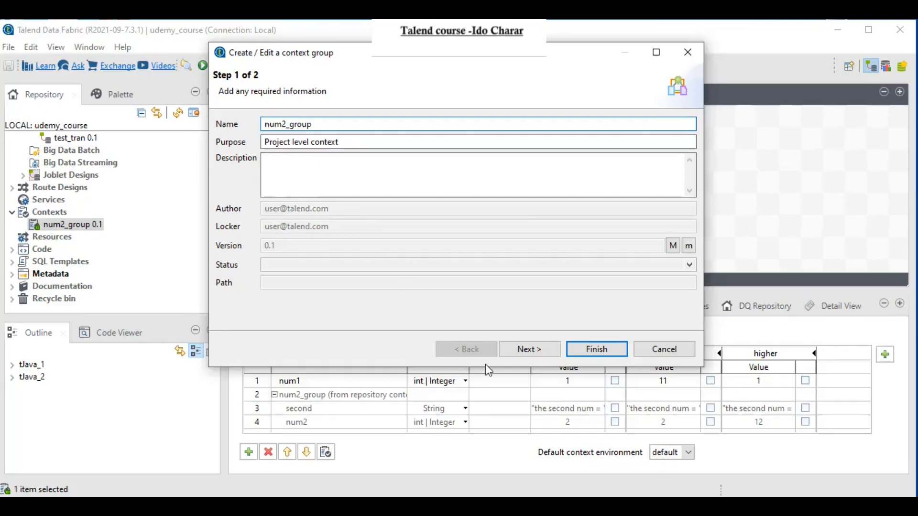
# Step: Step to num2_group's variables, view its context list, then cancel the wizard unchanged
pyautogui.click(516, 353)
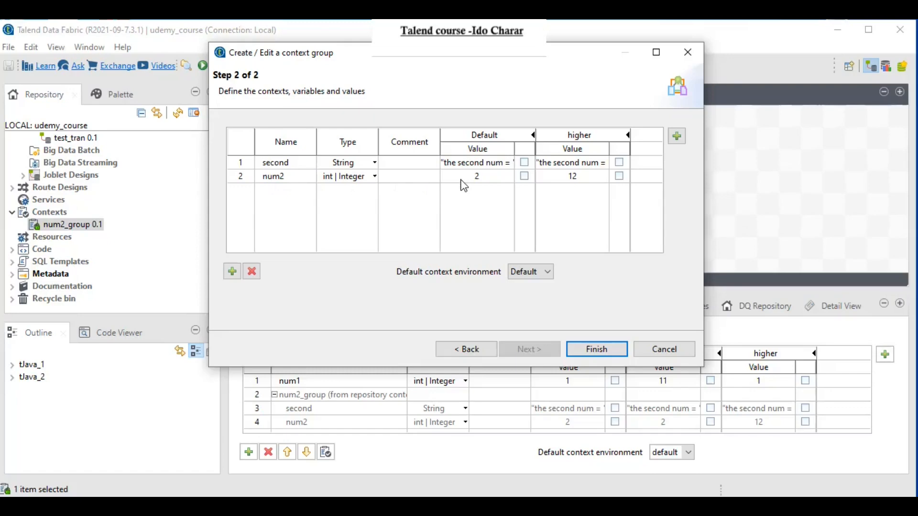
pyautogui.click(677, 136)
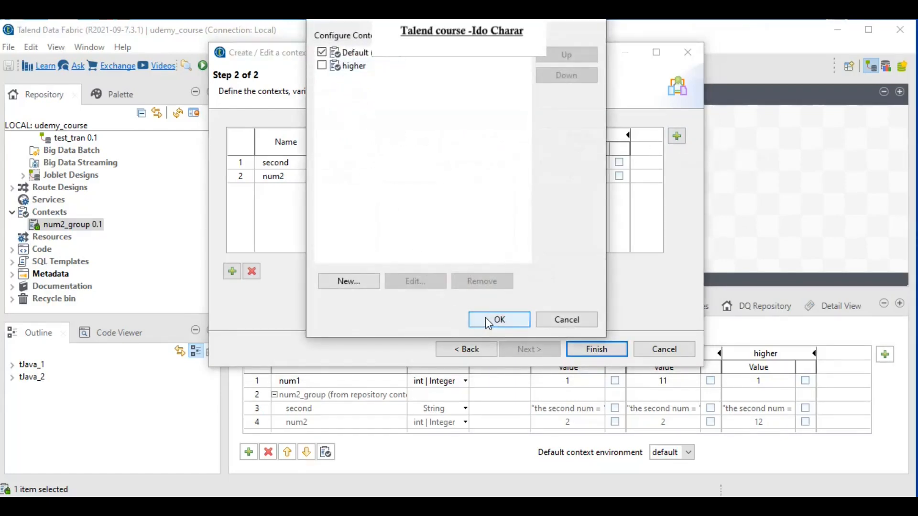
pyautogui.click(498, 320)
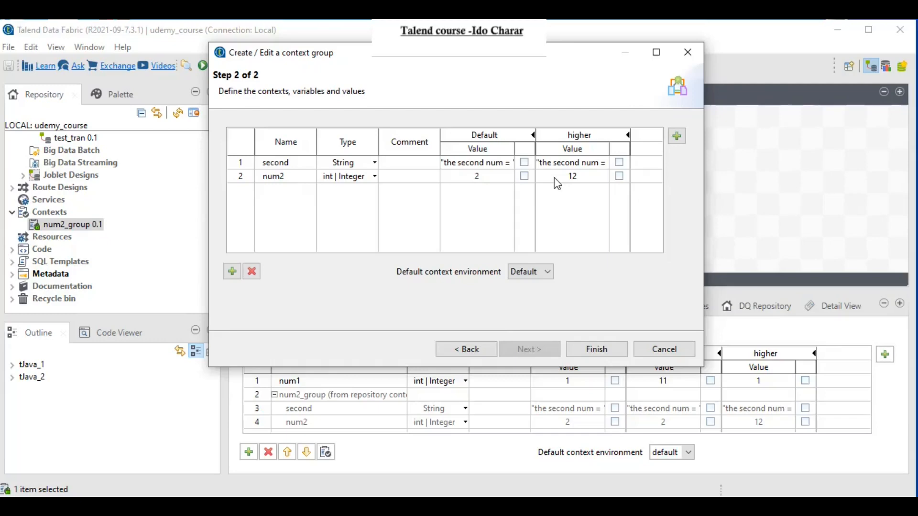
pyautogui.click(662, 349)
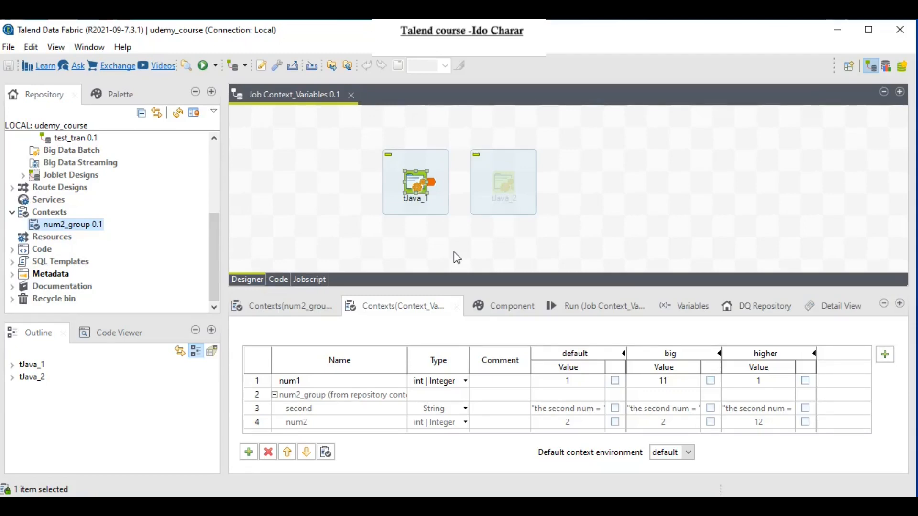
# Step: Add a new 'big' context to num2_group, keeping Default at the top of the list
pyautogui.doubleClick(82, 229)
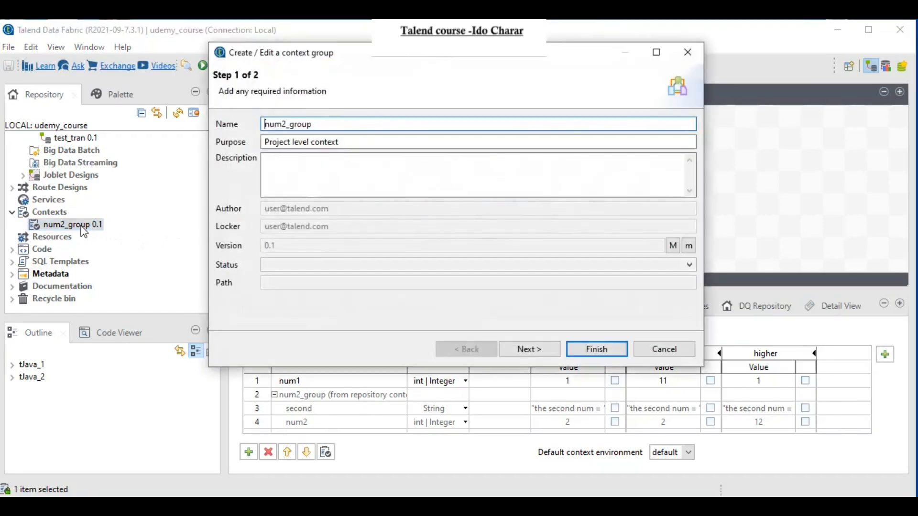
pyautogui.click(510, 352)
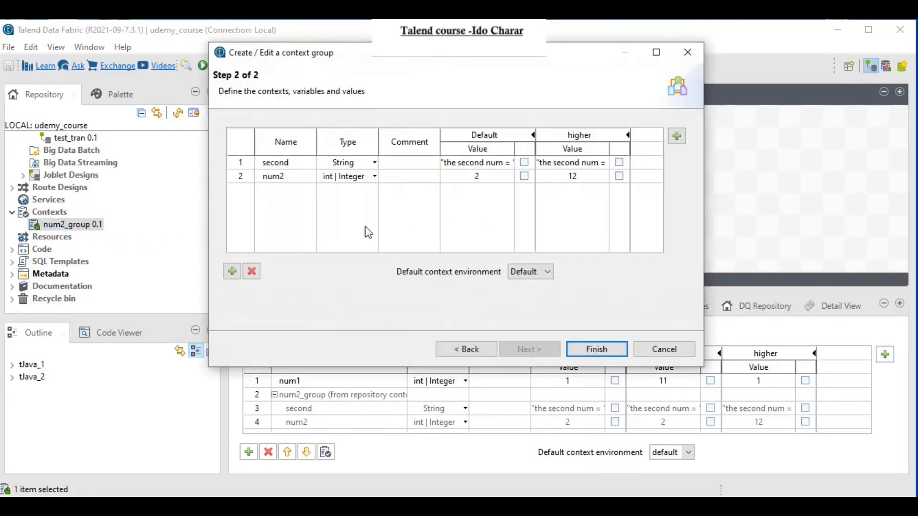
pyautogui.click(676, 140)
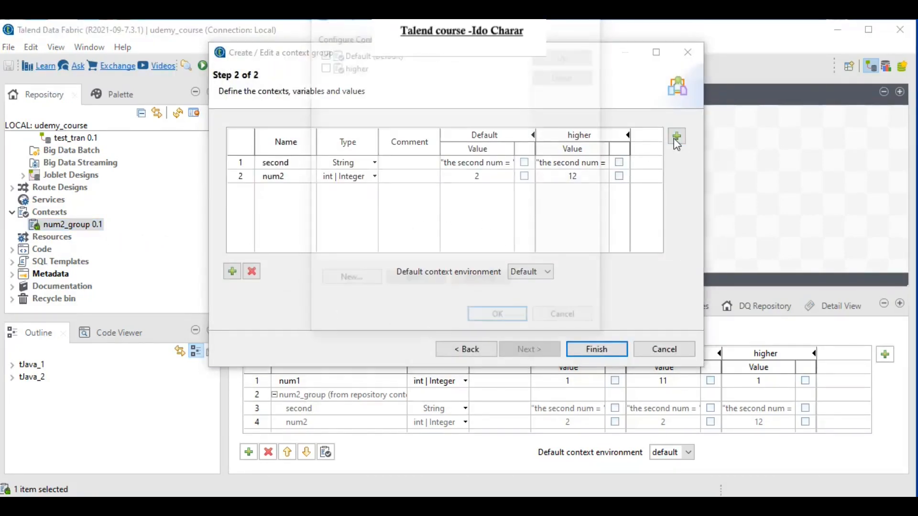
pyautogui.click(348, 283)
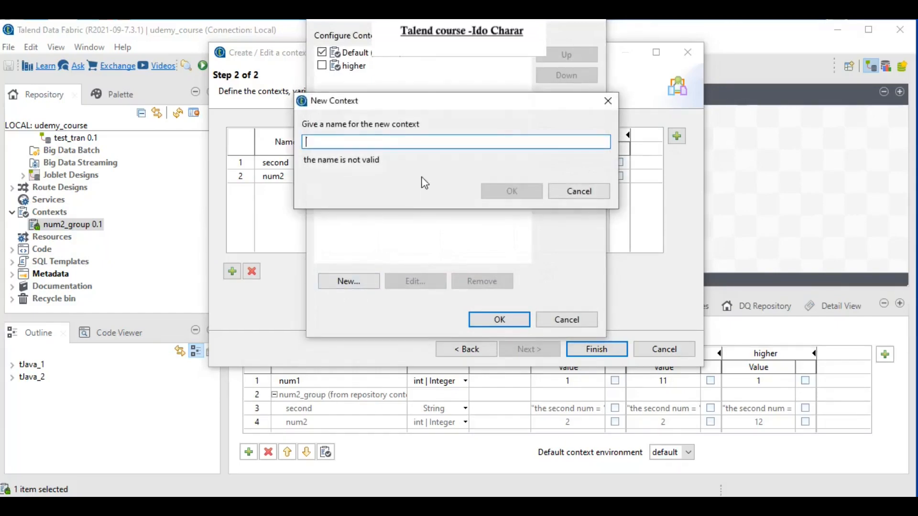
pyautogui.write('big')
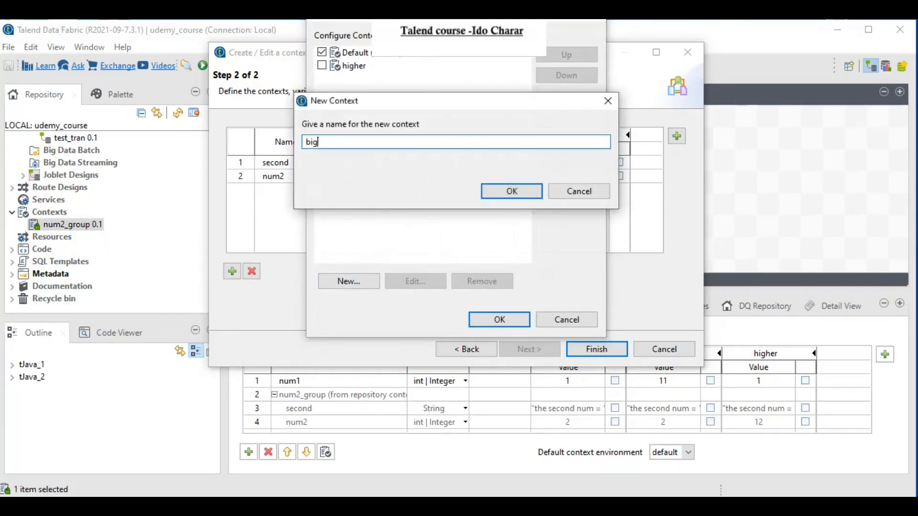
pyautogui.click(498, 190)
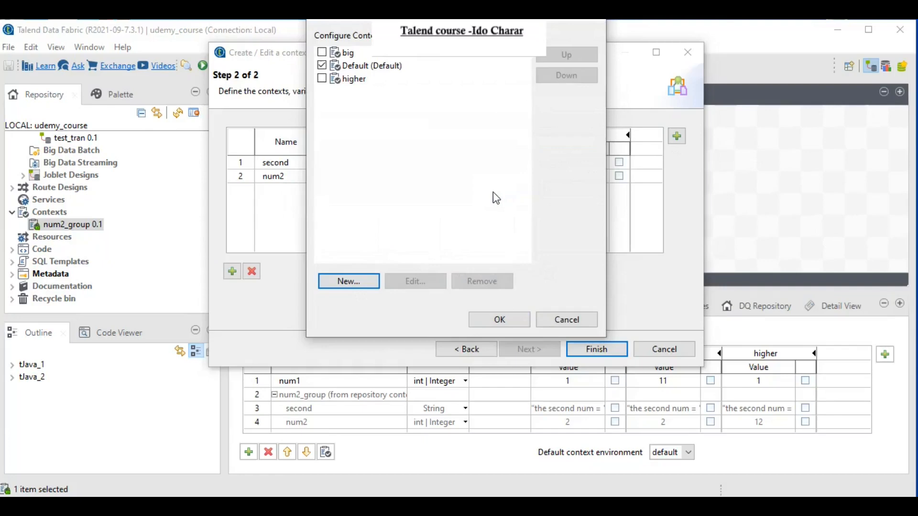
pyautogui.click(370, 65)
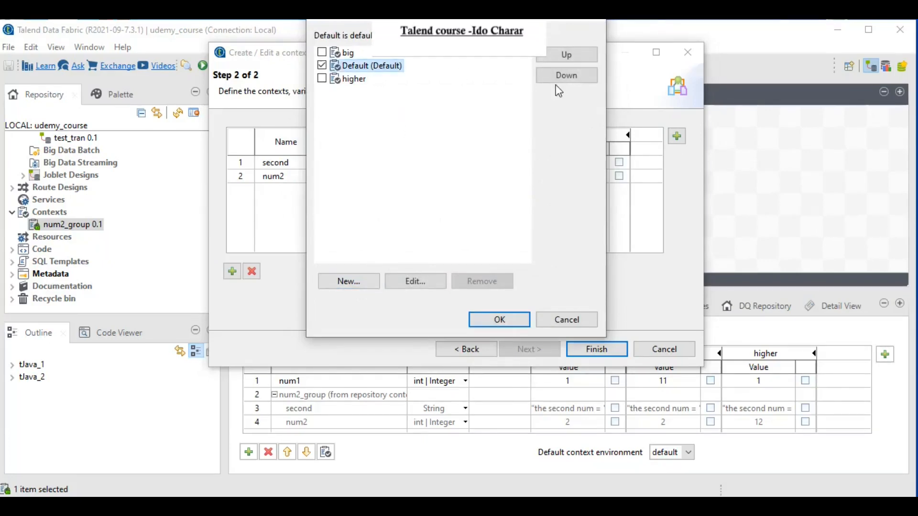
pyautogui.click(569, 59)
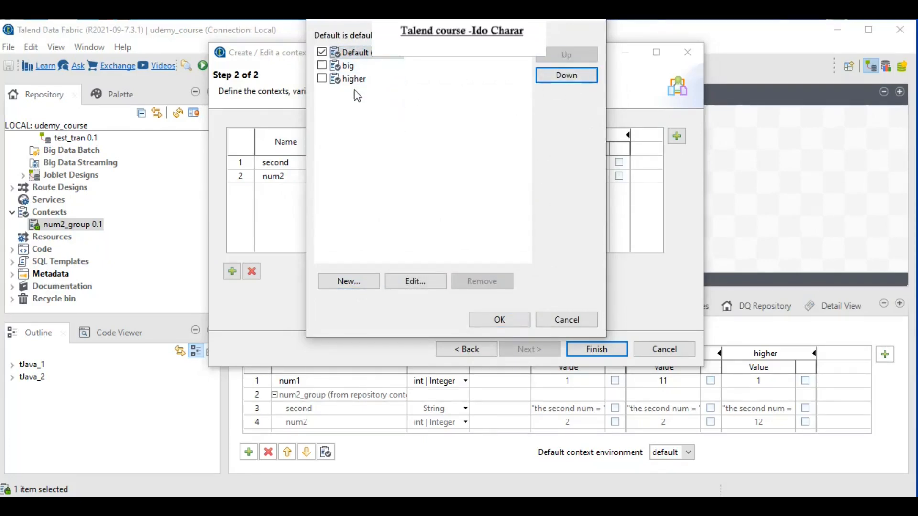
pyautogui.click(489, 319)
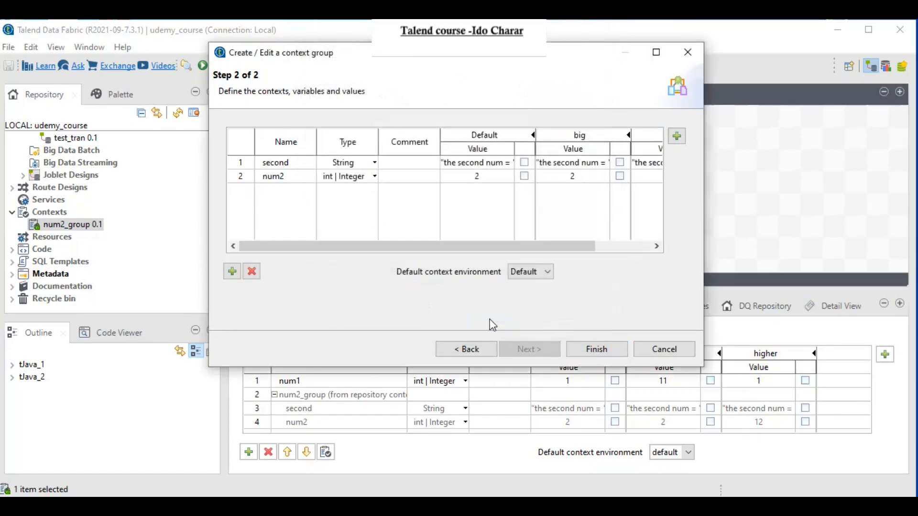
# Step: Set num2 to 12 in the big context, finish, and propagate the change to jobs
pyautogui.moveTo(504, 250); pyautogui.dragTo(583, 252)
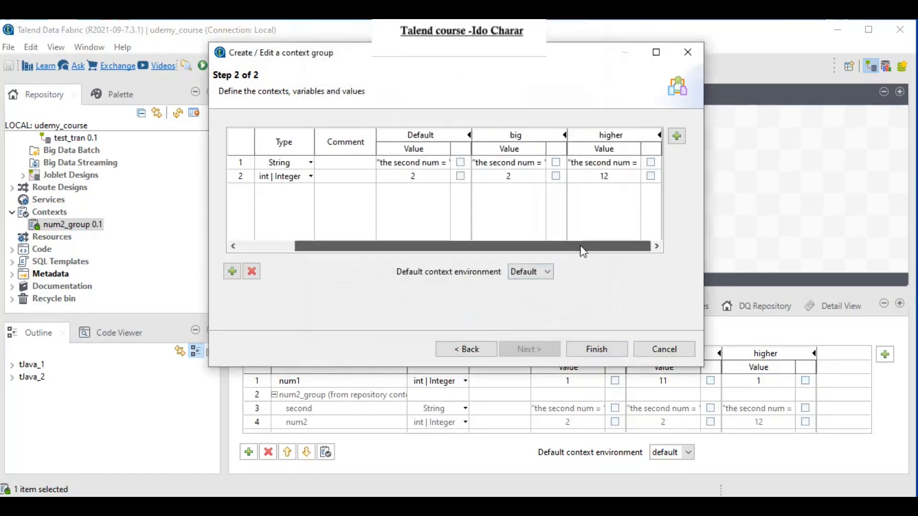
pyautogui.click(505, 178)
pyautogui.write('12')
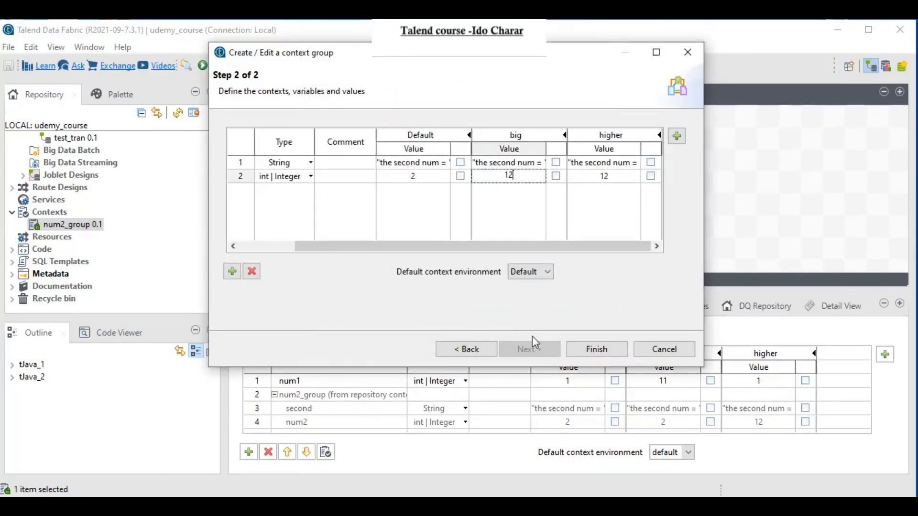
pyautogui.click(593, 349)
pyautogui.click(550, 219)
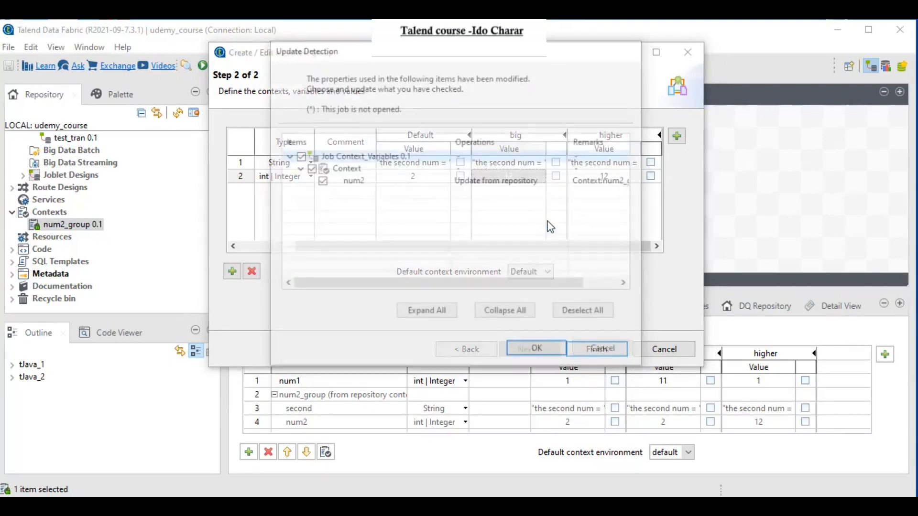
# Step: Apply the context update to the job, deactivate tJava_1, activate tJava_2 and open its code
pyautogui.click(540, 351)
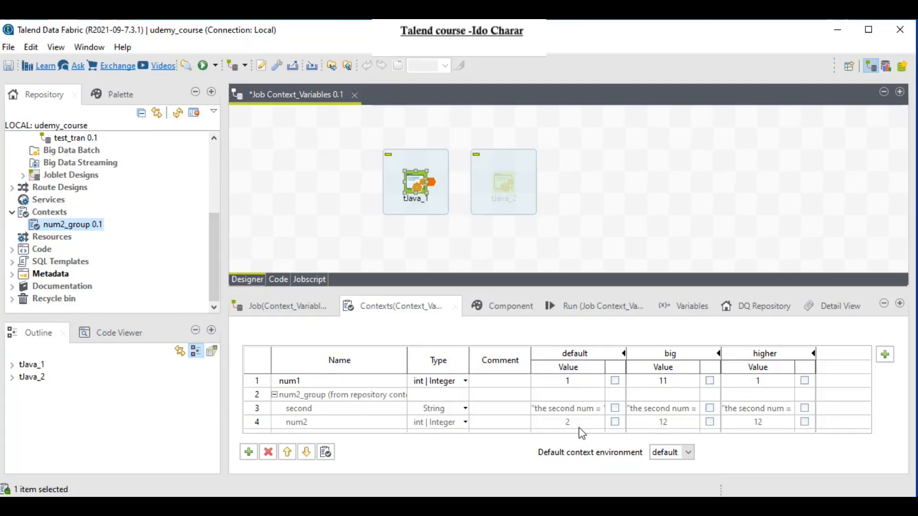
pyautogui.rightClick(417, 184)
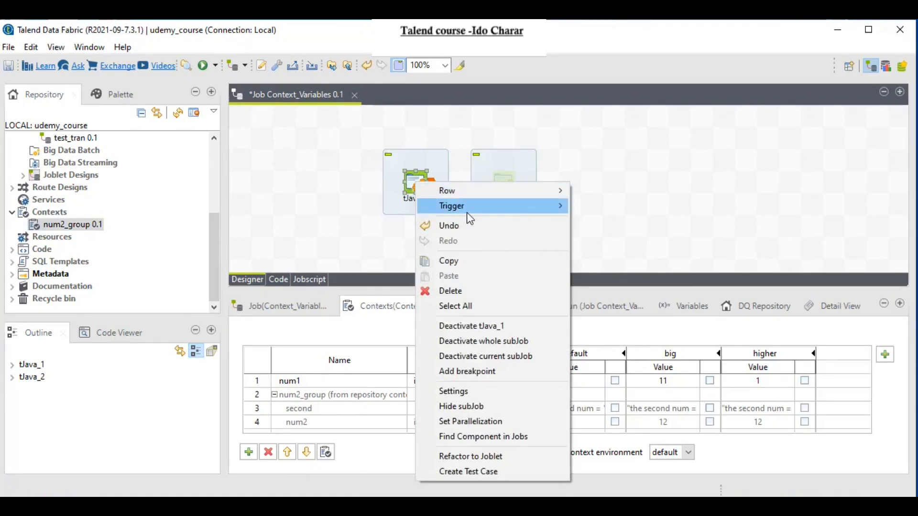
pyautogui.click(476, 325)
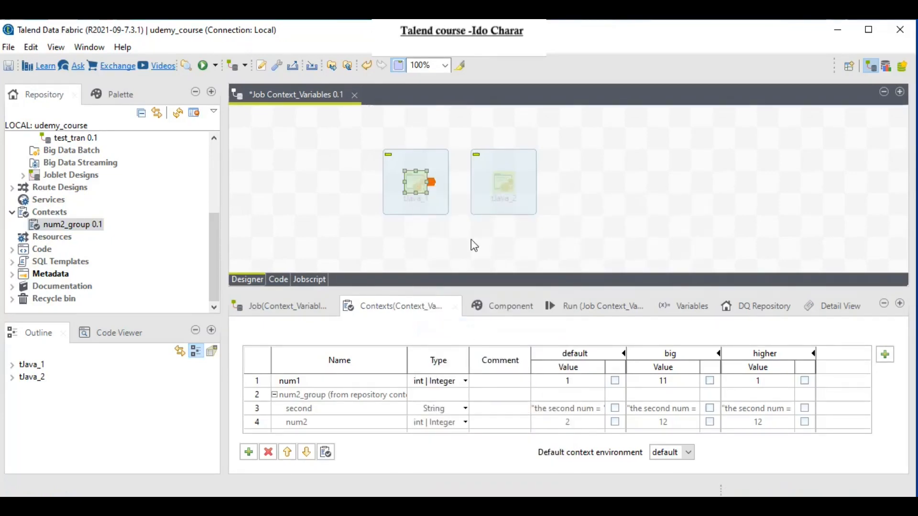
pyautogui.rightClick(495, 186)
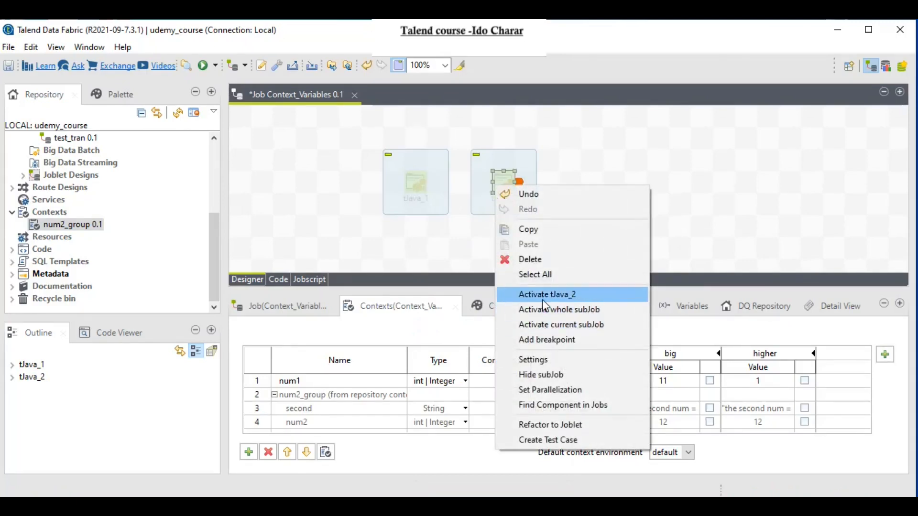
pyautogui.click(542, 296)
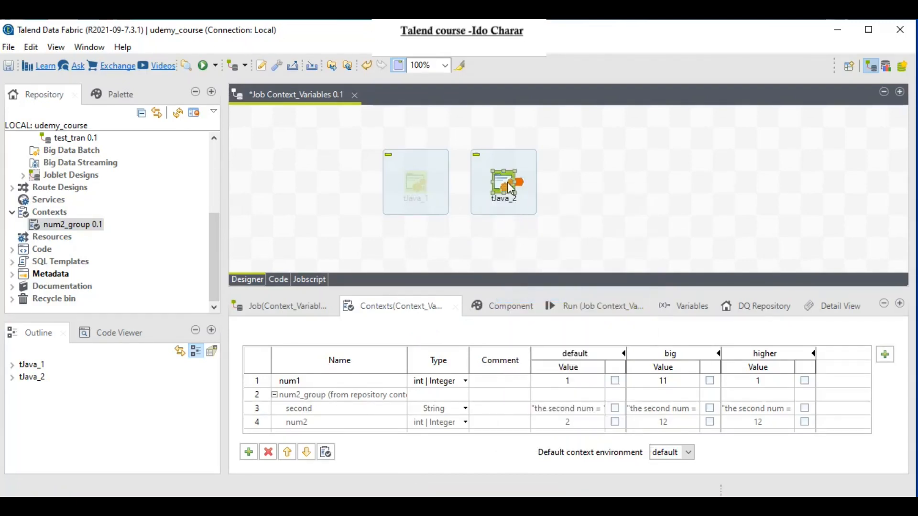
pyautogui.doubleClick(510, 188)
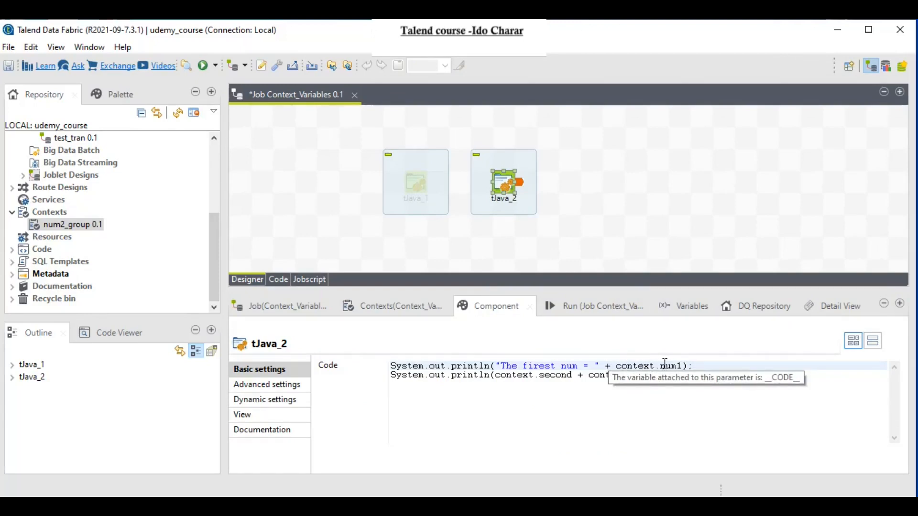
pyautogui.click(393, 375)
pyautogui.moveTo(393, 376); pyautogui.dragTo(462, 375)
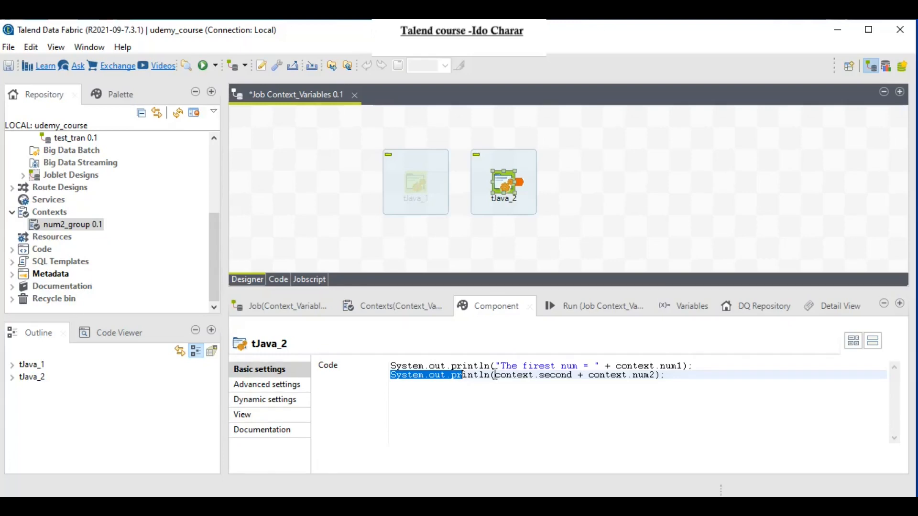
pyautogui.moveTo(495, 376); pyautogui.dragTo(573, 378)
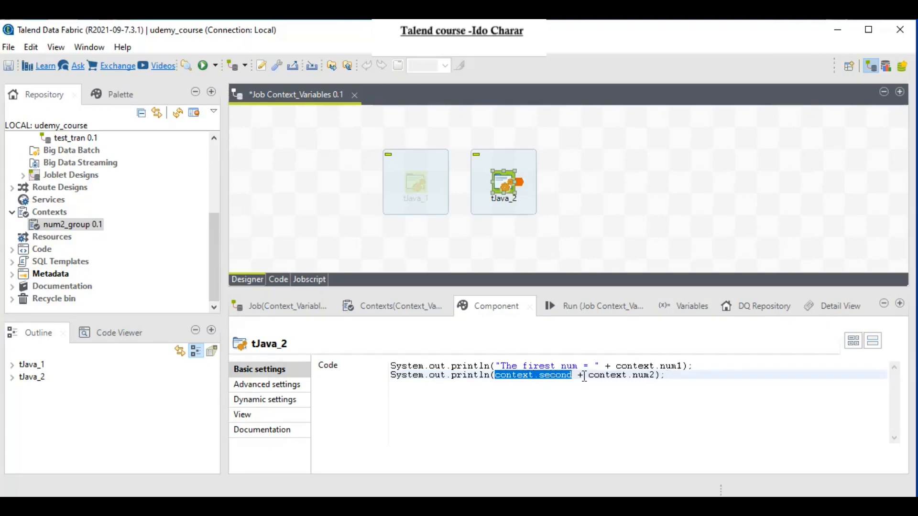
pyautogui.moveTo(589, 376); pyautogui.dragTo(657, 376)
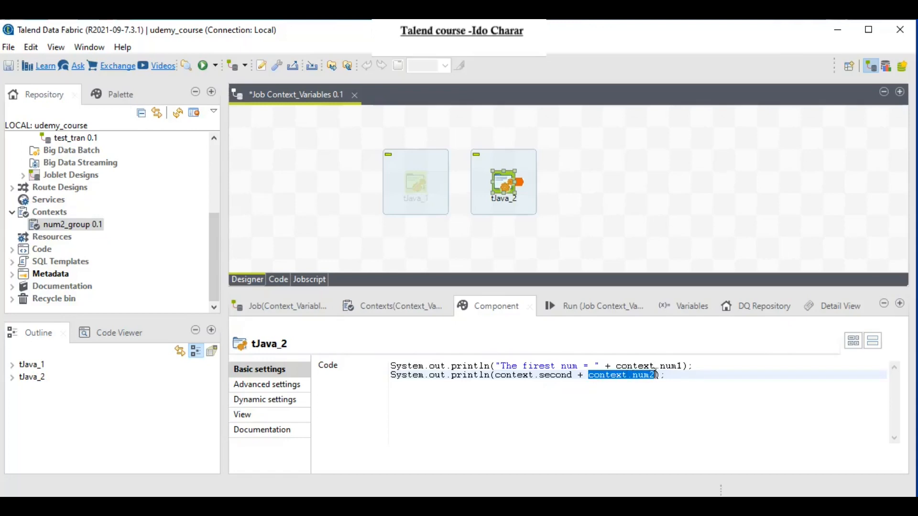
# Step: Run the job under the default context (1, 2) and then the big context (11, 12)
pyautogui.click(587, 303)
pyautogui.click(895, 347)
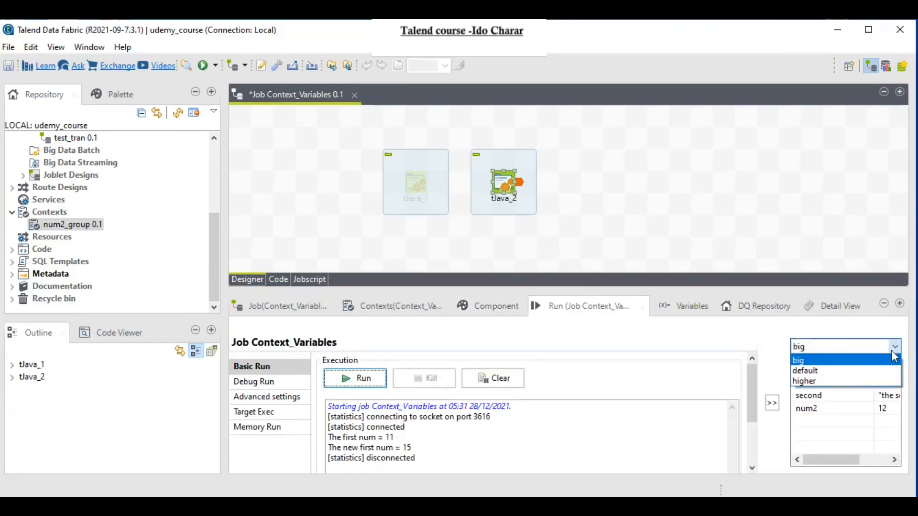
pyautogui.click(842, 370)
pyautogui.click(360, 376)
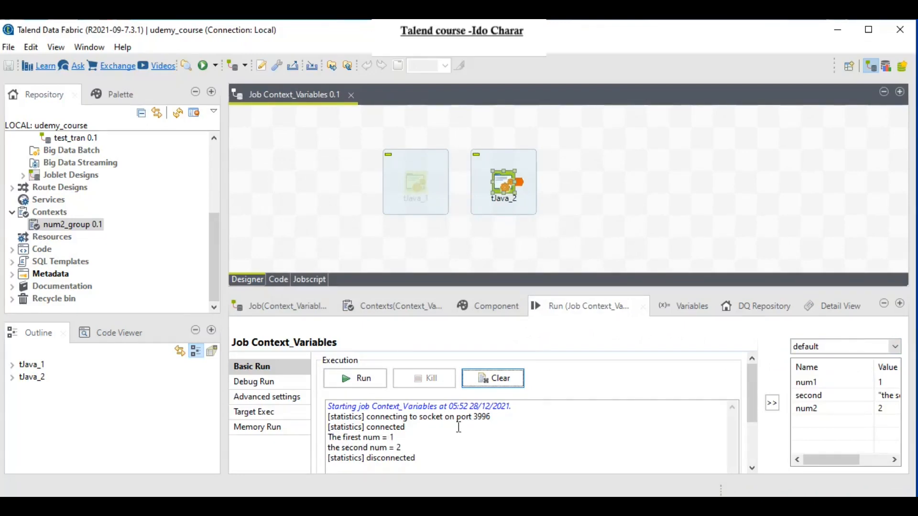
pyautogui.click(848, 348)
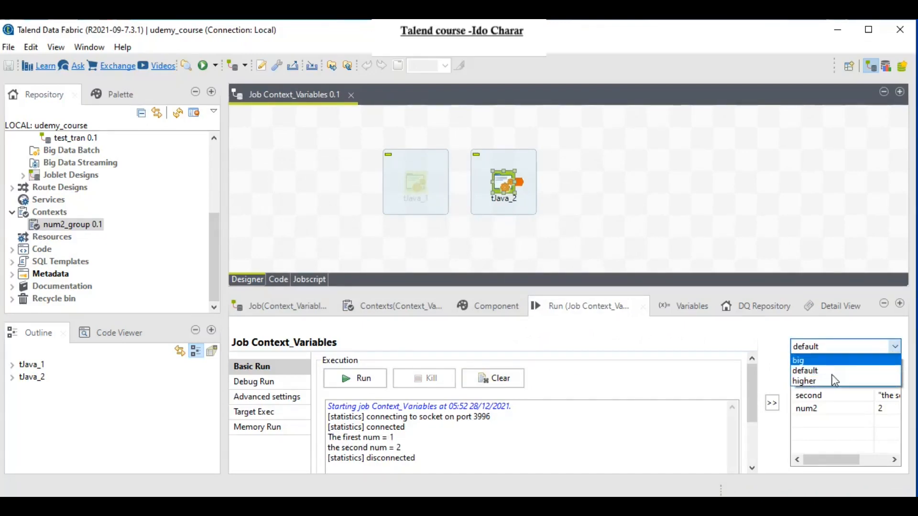
pyautogui.click(808, 360)
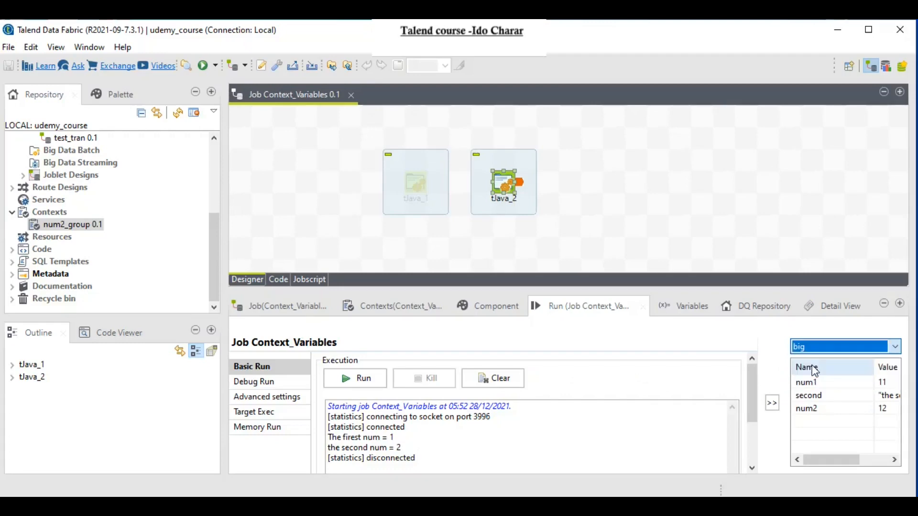
pyautogui.click(373, 382)
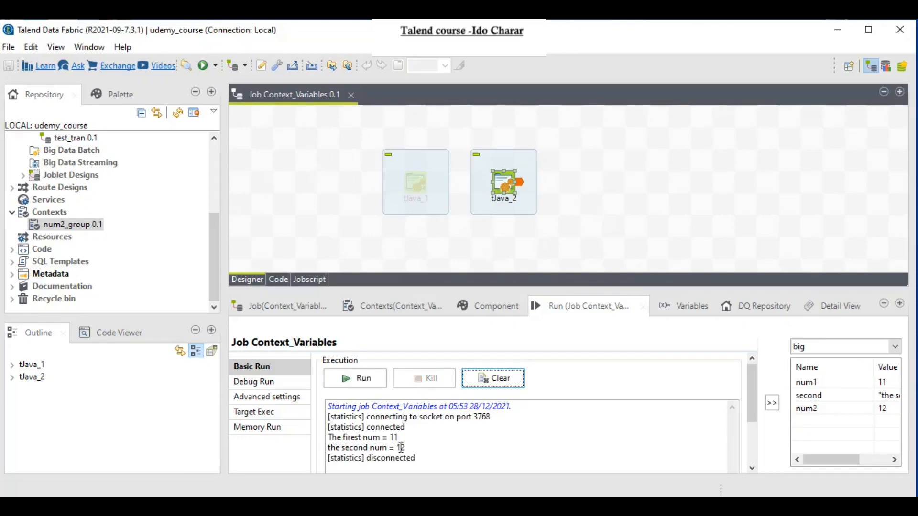
# Step: Run under the higher context (1, 12), spot the 'firest' typo, and reopen tJava_2's code
pyautogui.click(893, 348)
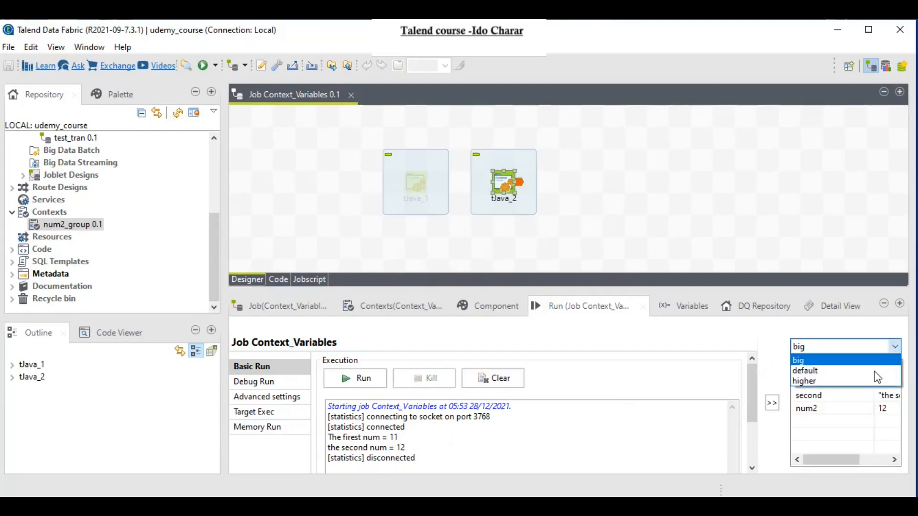
pyautogui.click(834, 381)
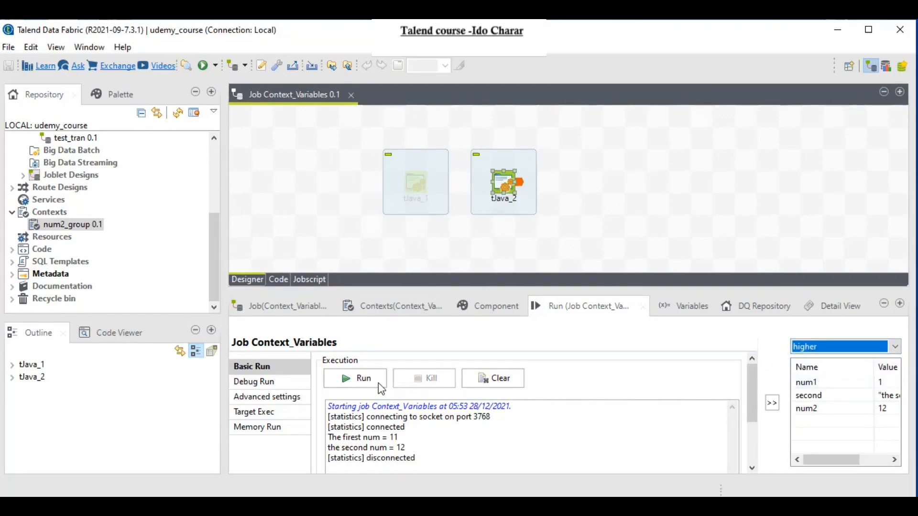
pyautogui.click(354, 379)
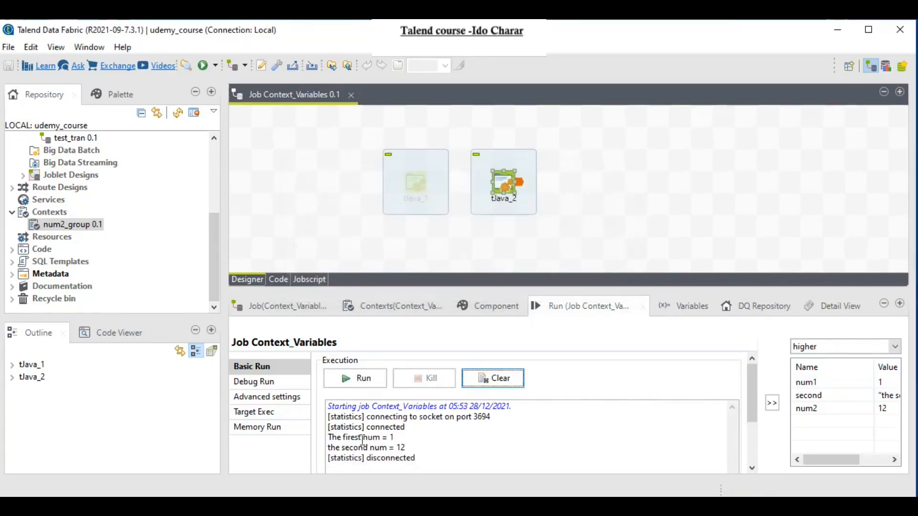
pyautogui.moveTo(329, 436); pyautogui.dragTo(395, 438)
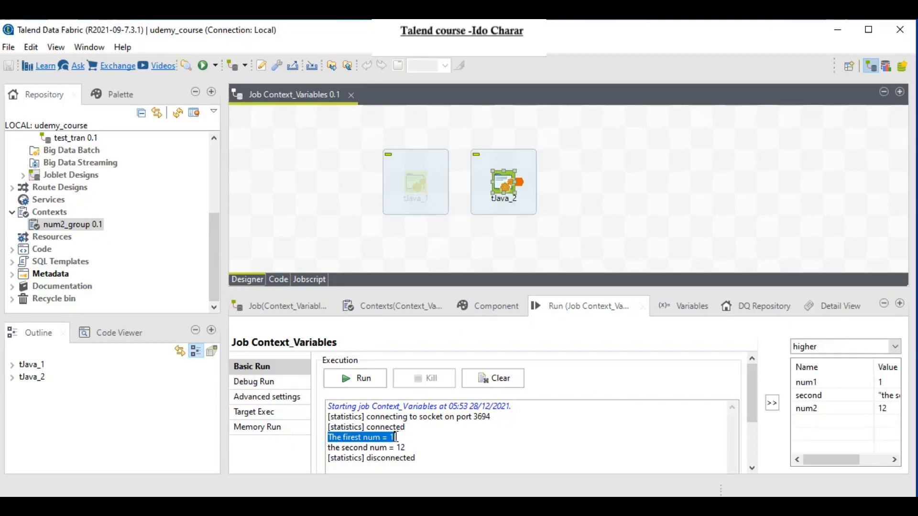
pyautogui.click(360, 441)
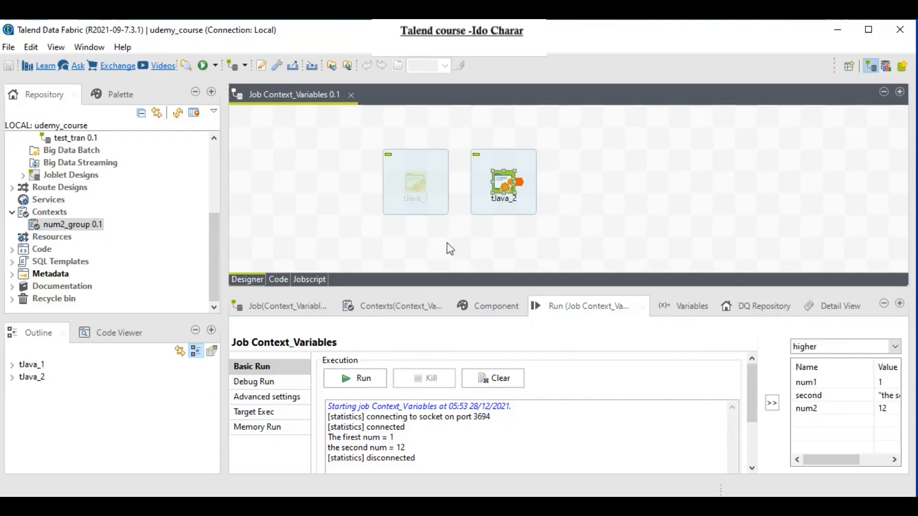
pyautogui.doubleClick(501, 183)
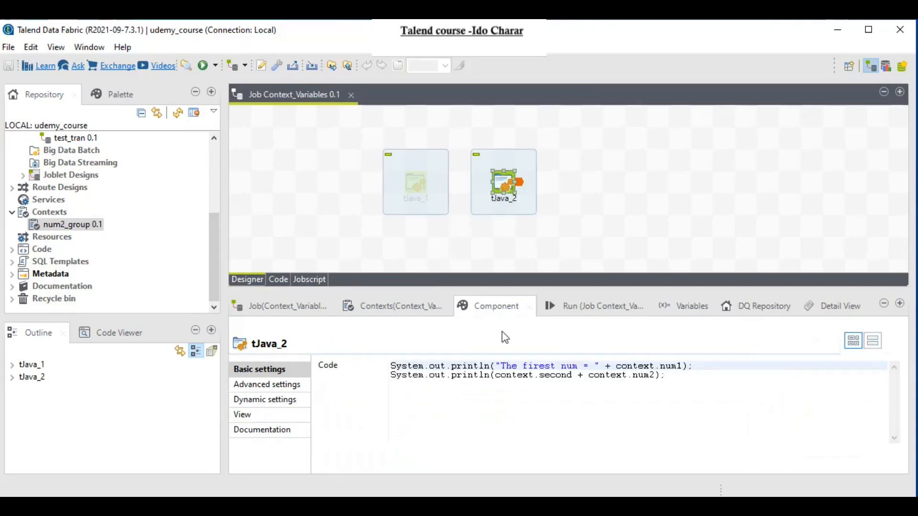
# Step: Correct 'firest' to 'first' in tJava_2's println and rerun the job under the higher context
pyautogui.click(544, 366)
pyautogui.press('BackSpace')
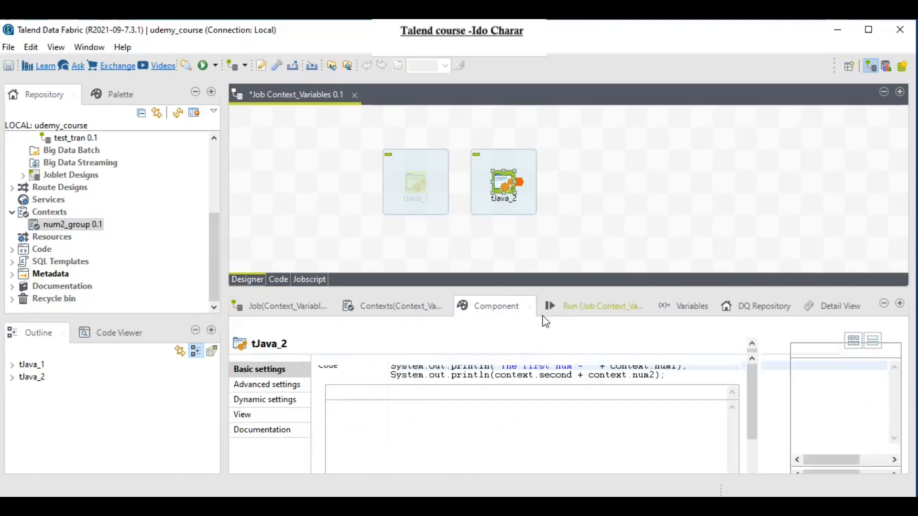
pyautogui.click(550, 308)
pyautogui.click(362, 380)
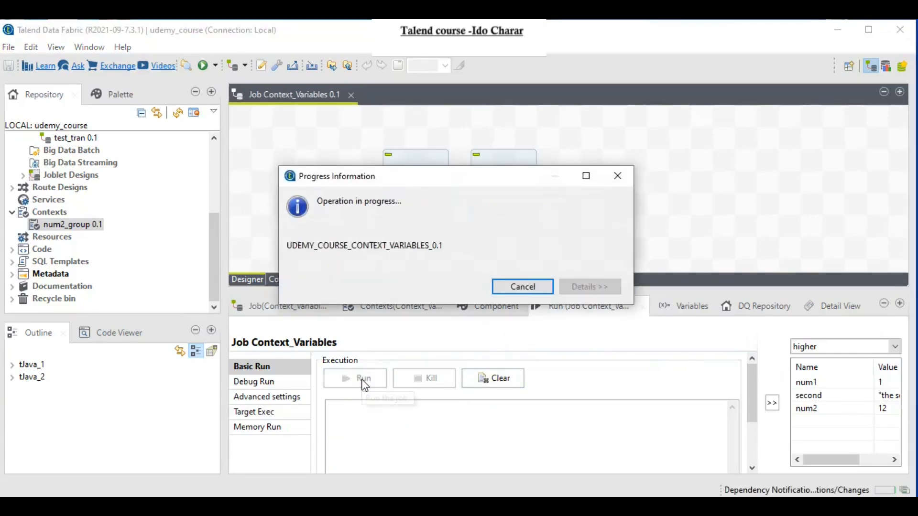